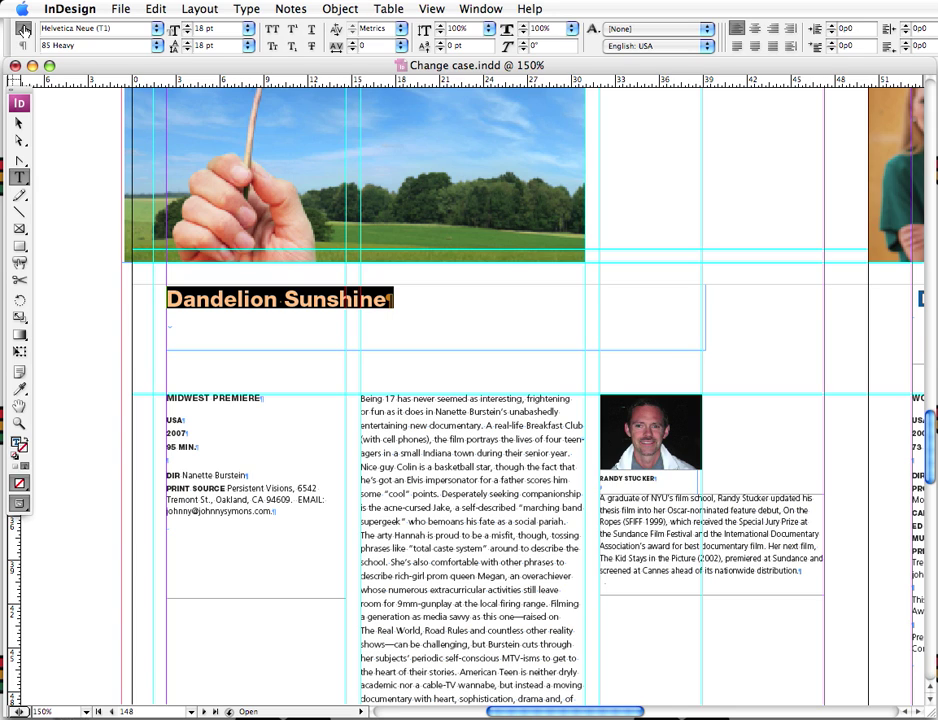
- Turn All Caps on and off for the headline with the button and Cmd+Shift+K, then switch to Word
click(272, 31)
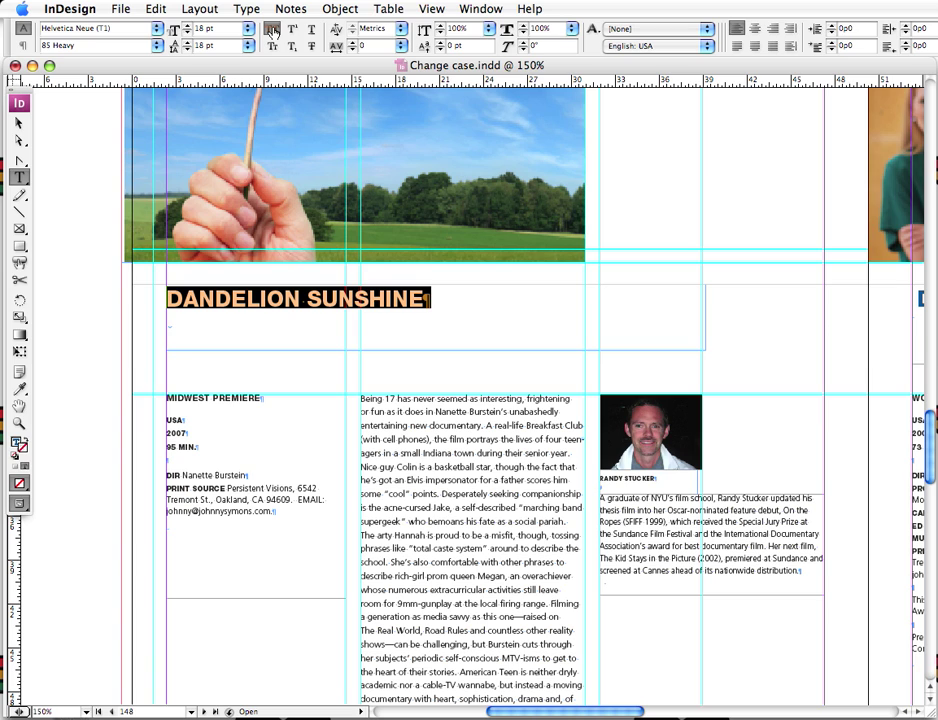
click(272, 31)
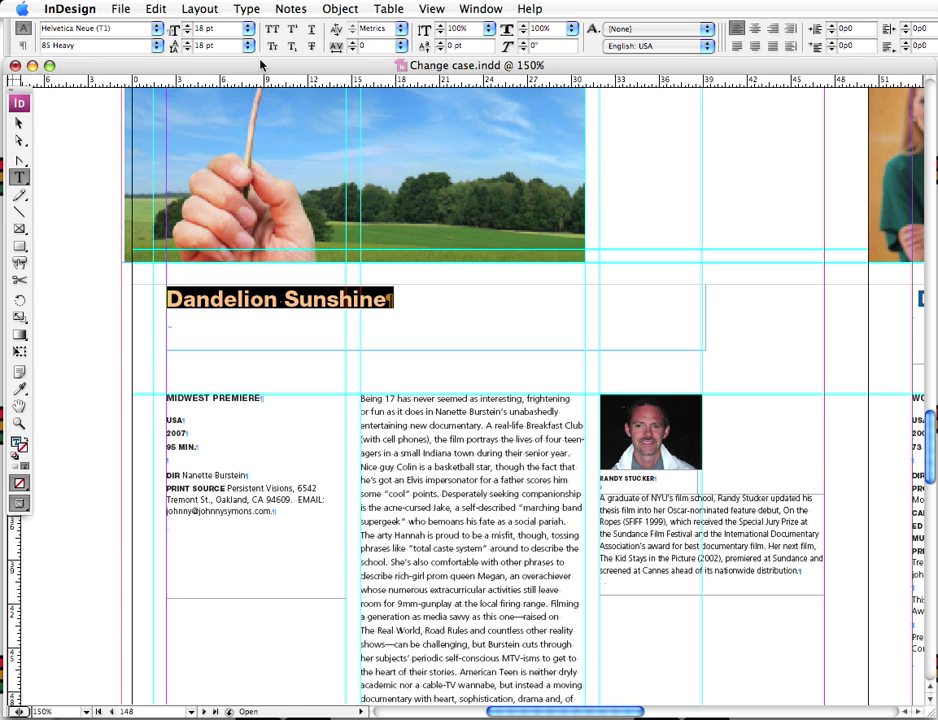
key(super+shift+k)
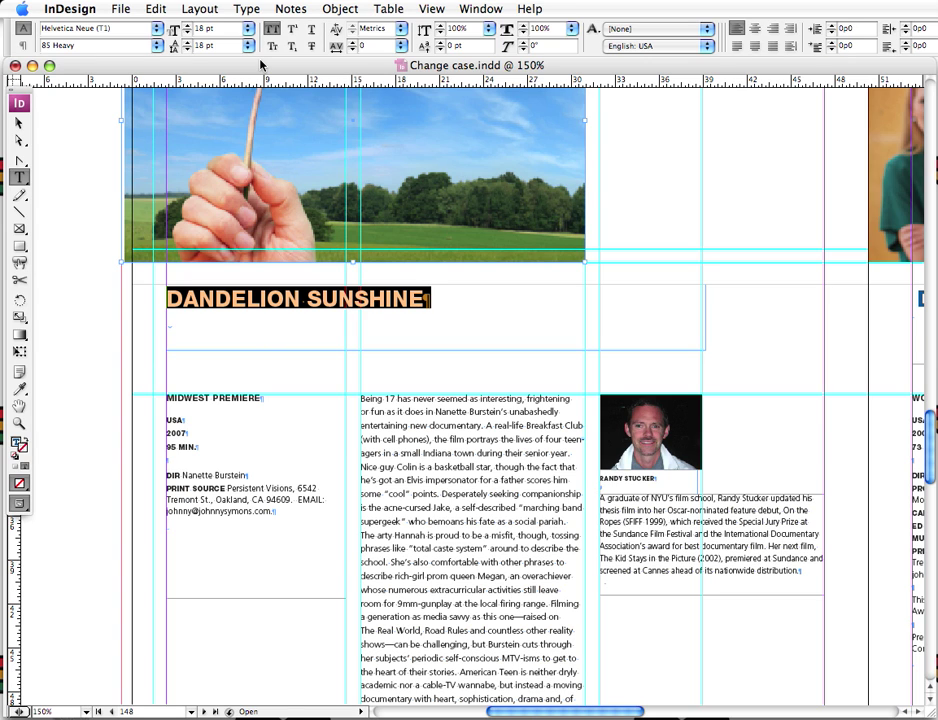
key(super+shift+k)
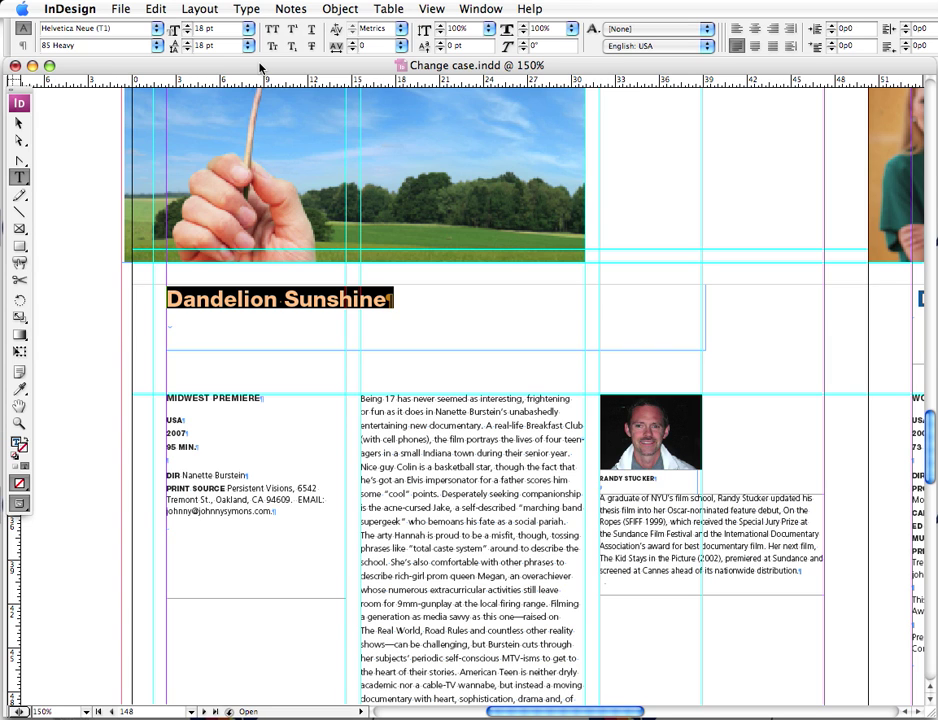
key(super+Tab)
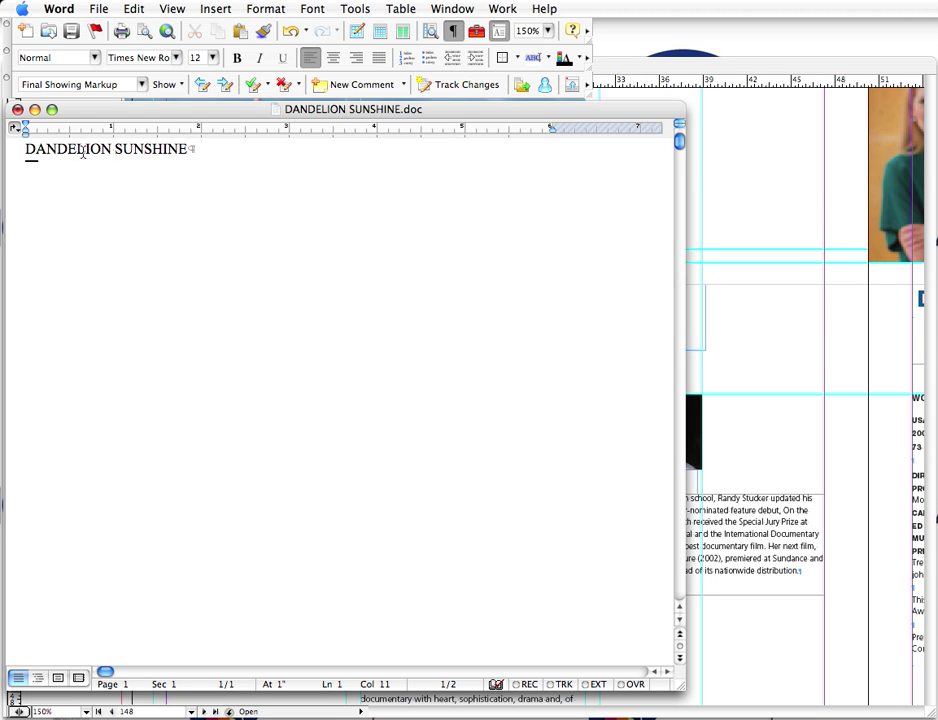
- Leave the DANDELION SUNSHINE.doc in Word and bring the Change case.indd layout back to the front
click(756, 195)
- Replace the selected headline text with the placed DANDELION SUNSHINE.doc Word file
drag(387, 299, 107, 301)
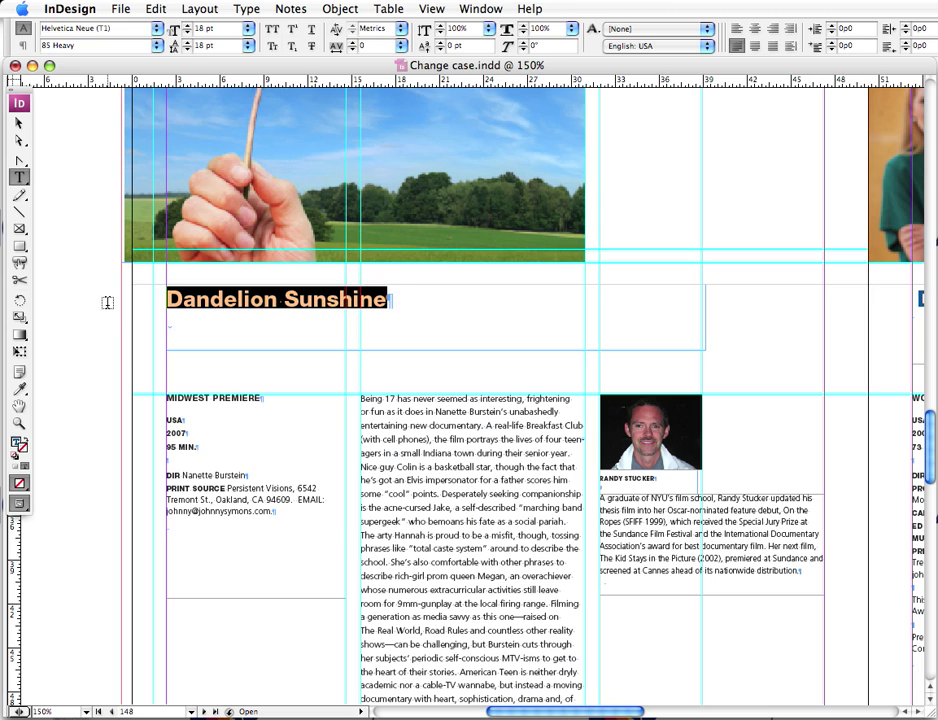
key(super+d)
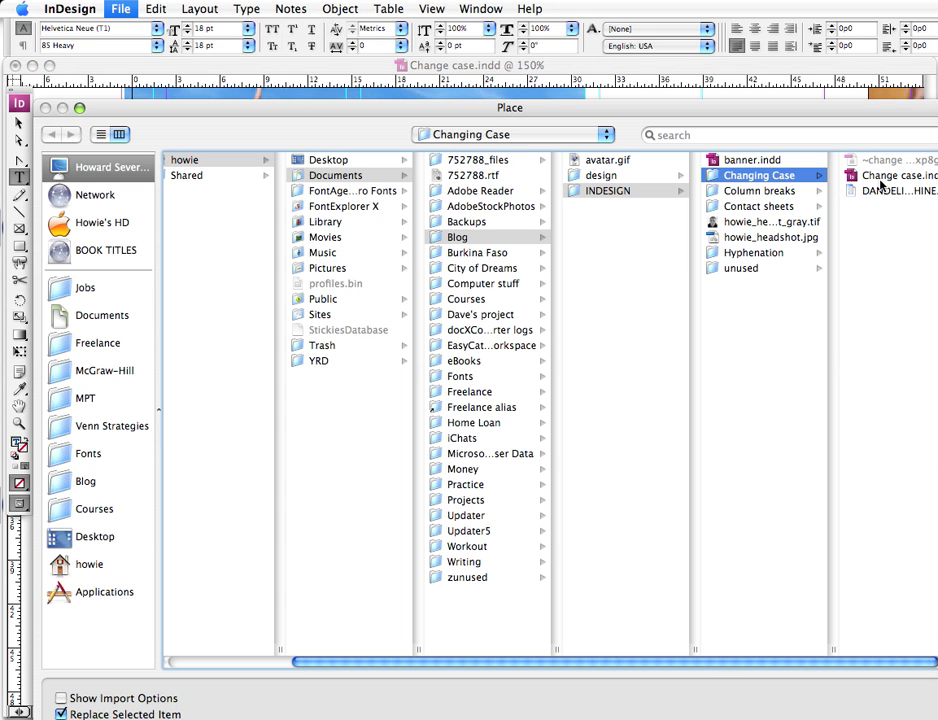
click(884, 190)
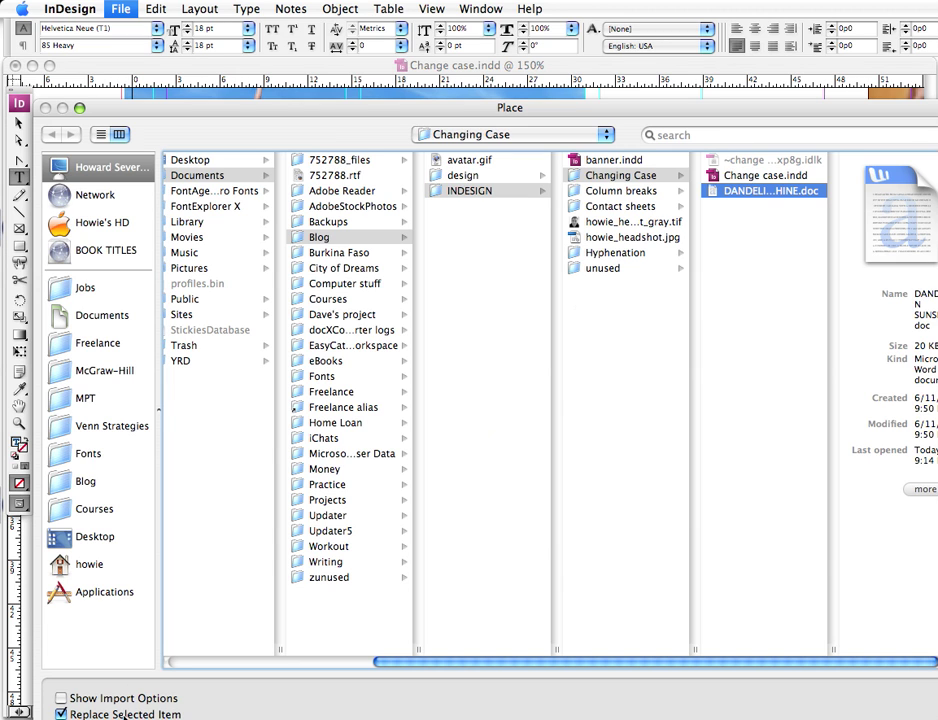
key(Return)
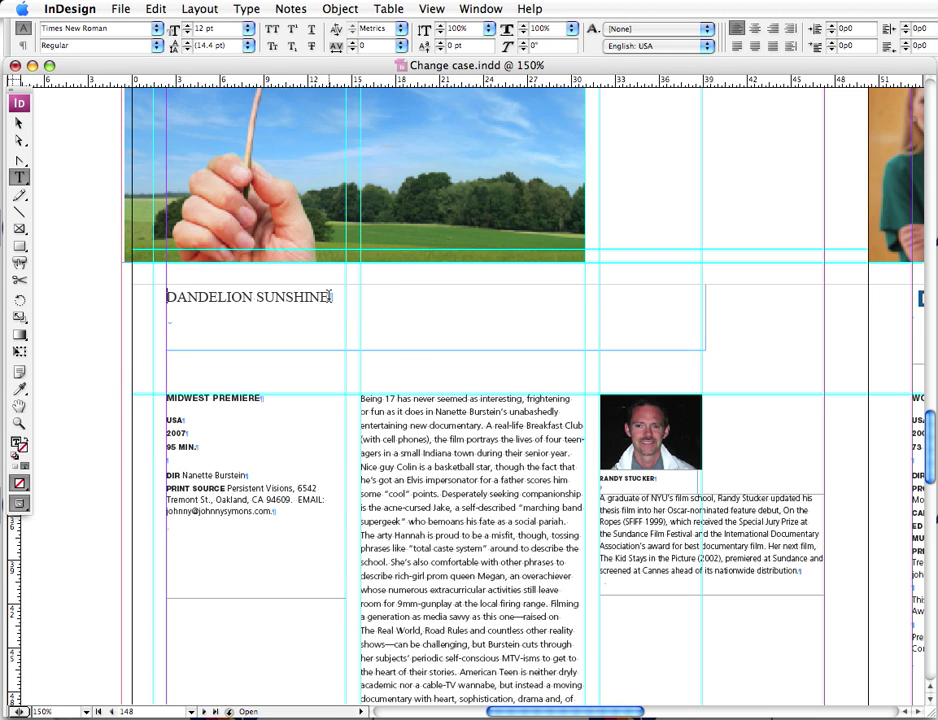
- Apply the note title paragraph style to the imported headline, then select the whole paragraph
drag(326, 297, 141, 296)
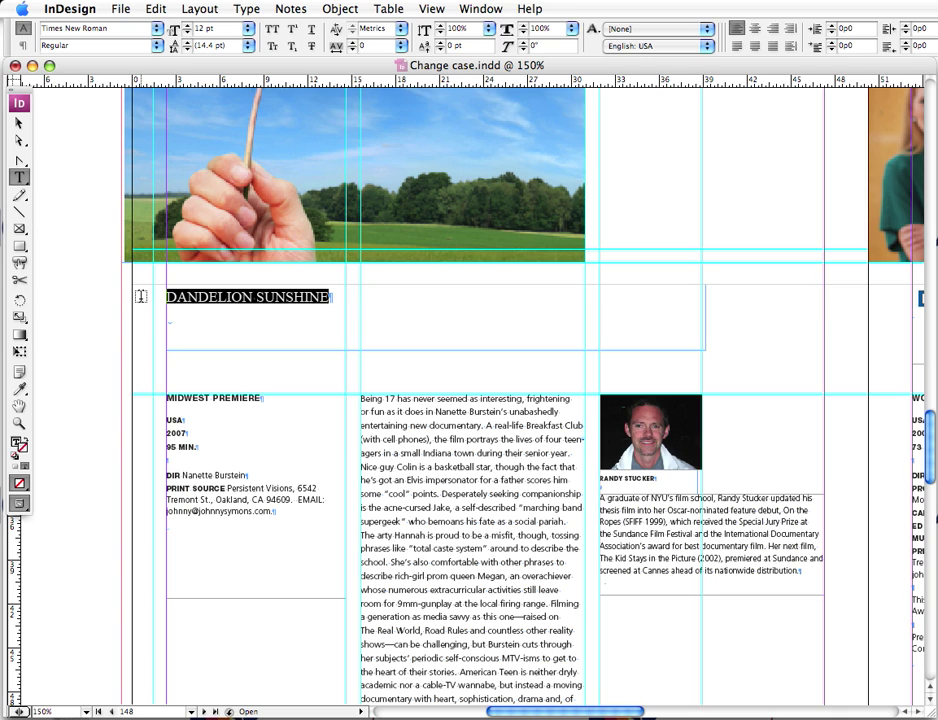
key(F11)
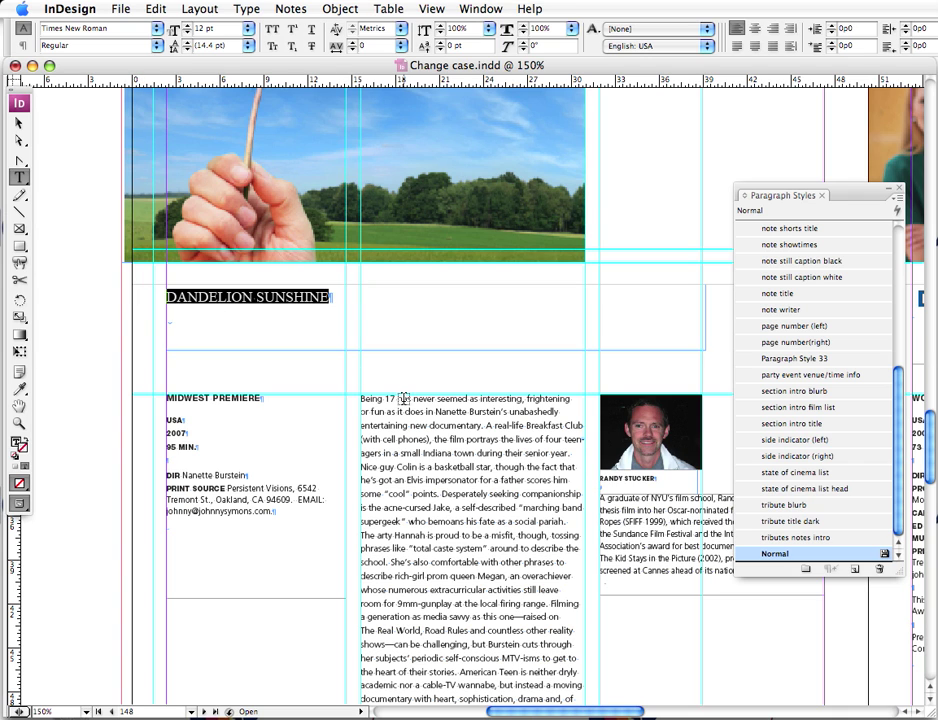
click(772, 295)
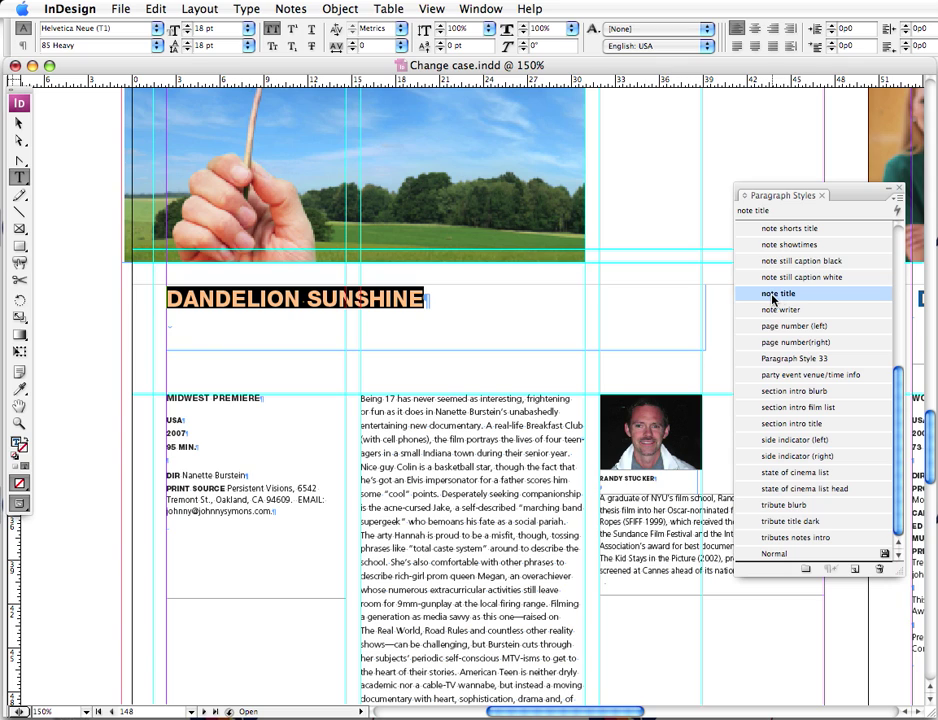
click(899, 190)
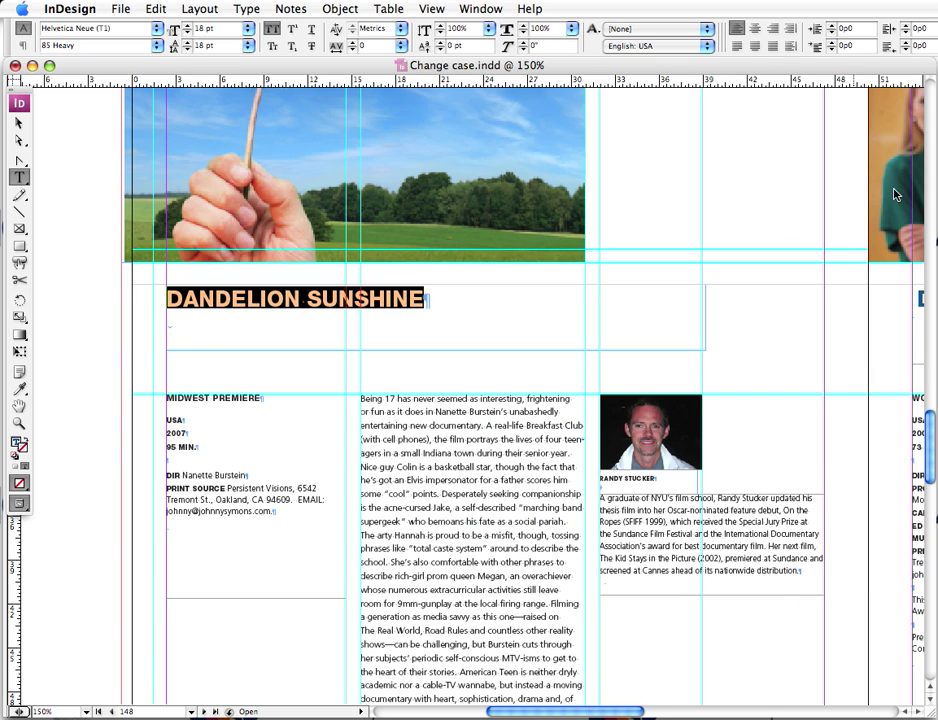
click(381, 303)
triple_click(381, 303)
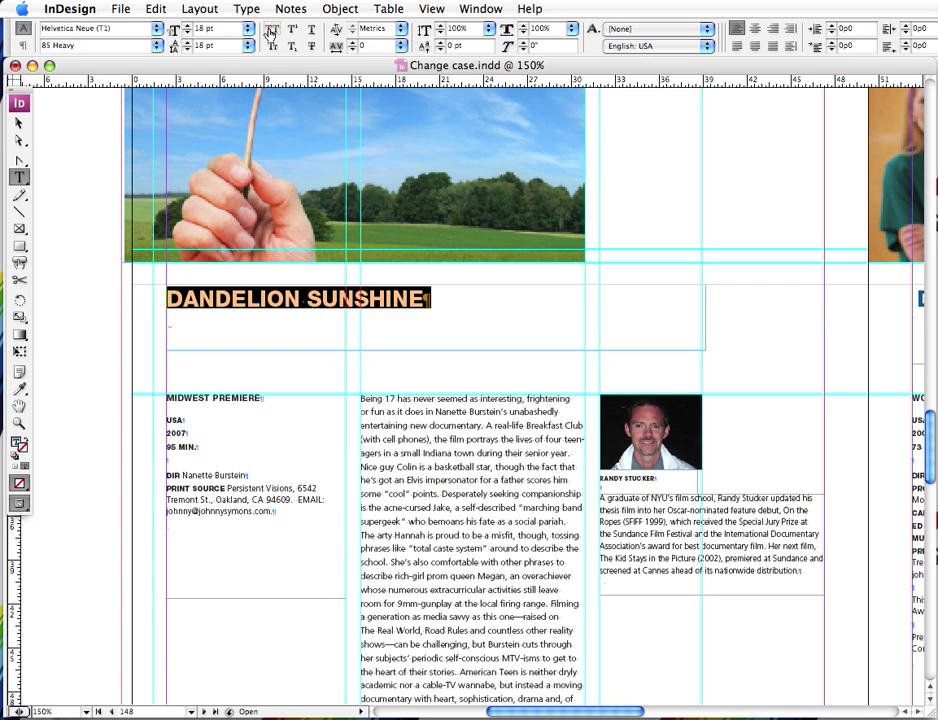
- Apply All Caps to the already-uppercase headline, select the photo frame, and switch to Word
click(272, 31)
super+click(282, 104)
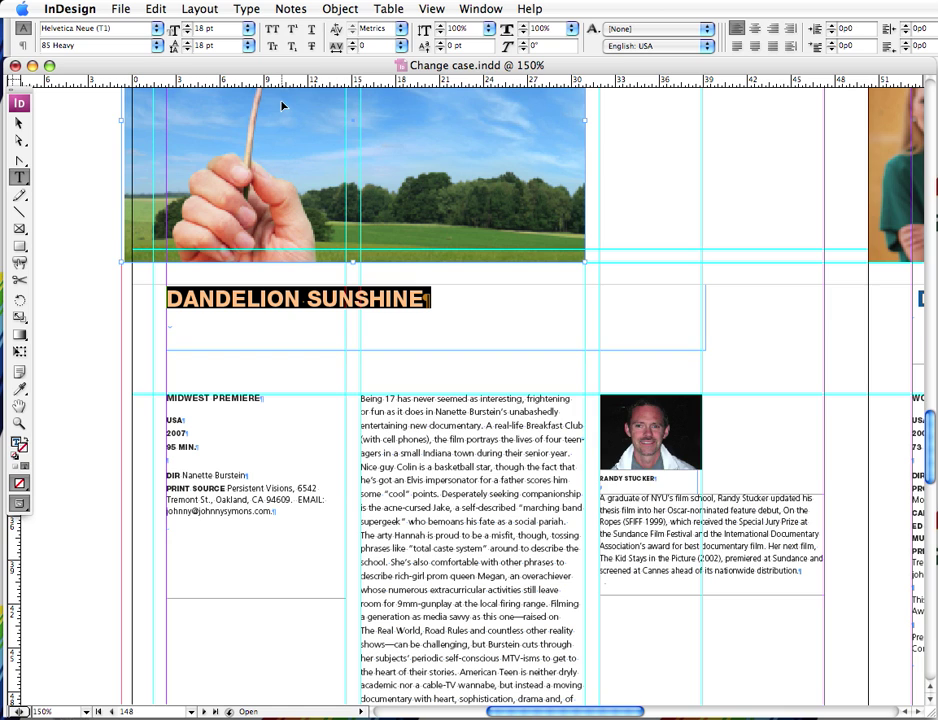
key(super+Tab)
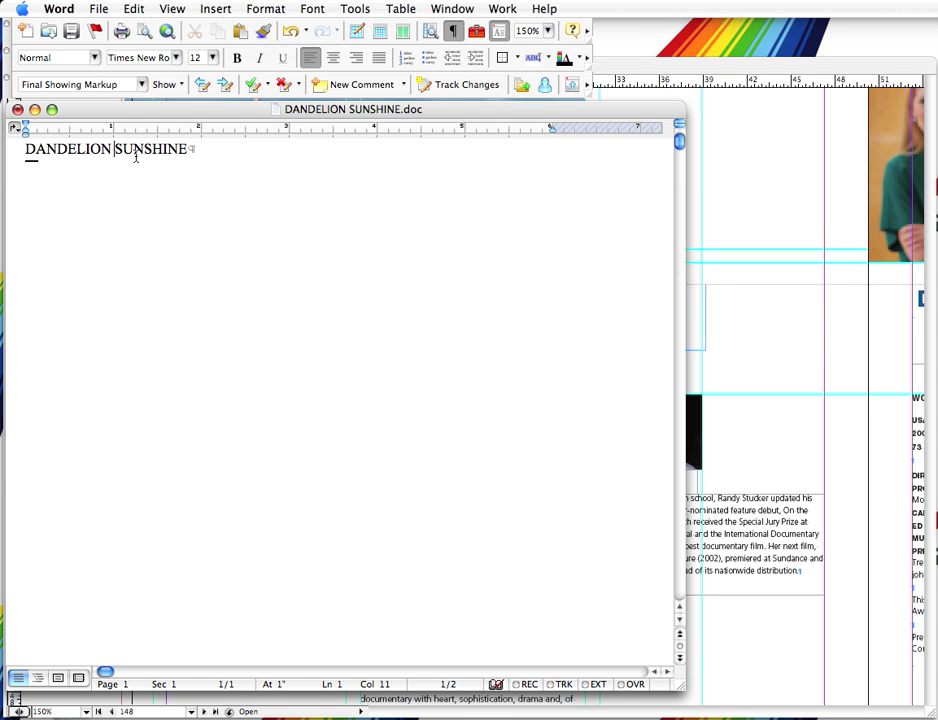
- Go from the Word document back to the InDesign layout showing DANDELION SUNSHINE
click(752, 182)
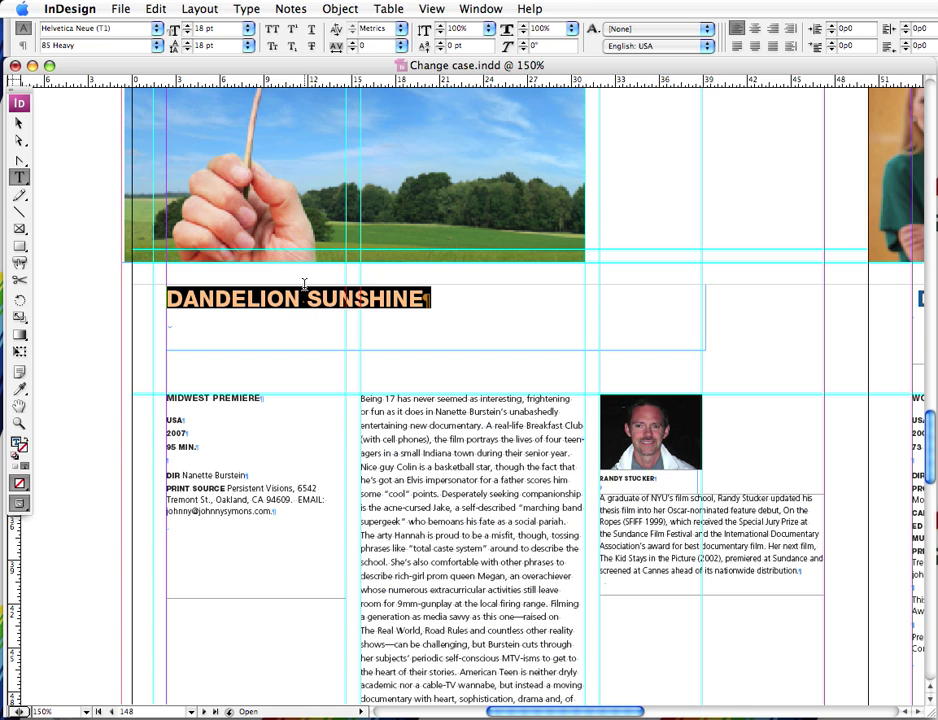
- Convert the headline to Title Case, then to lowercase, via Type > Change Case
click(247, 9)
mouse_move(272, 234)
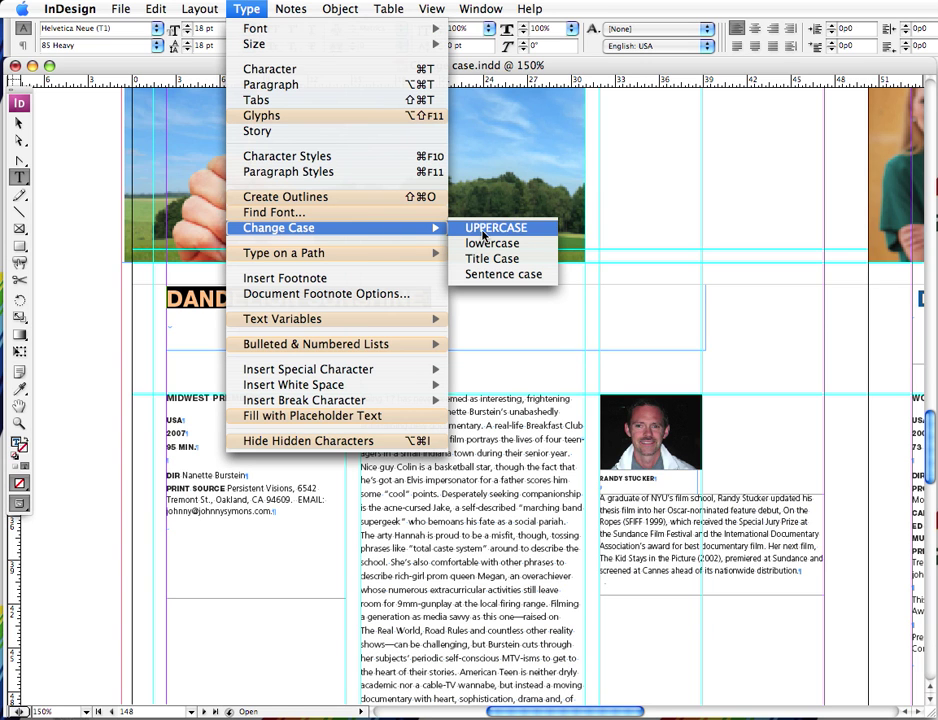
click(538, 269)
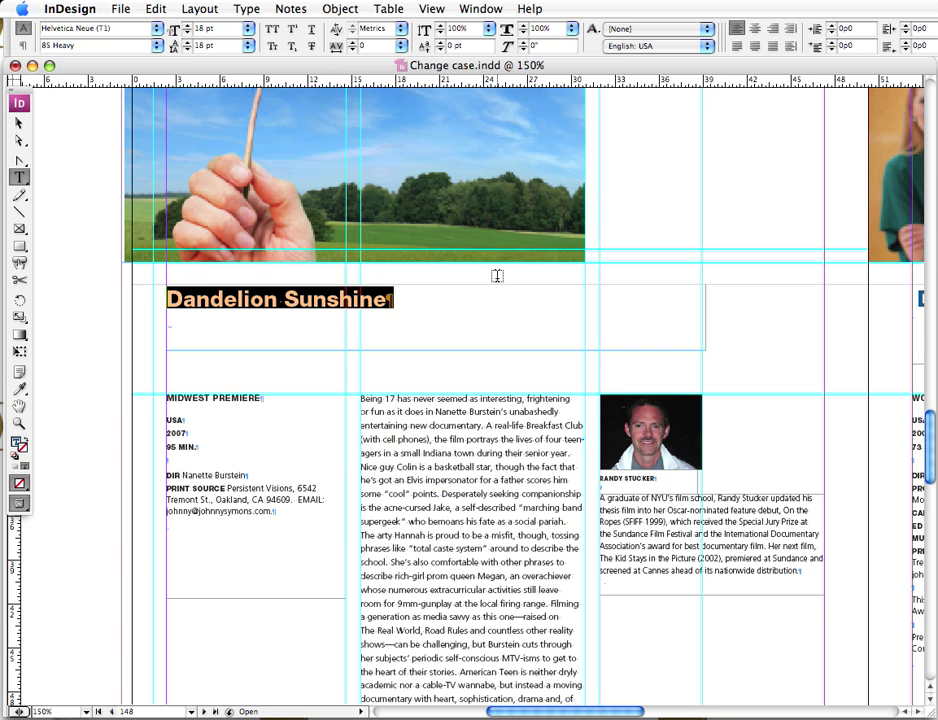
click(247, 9)
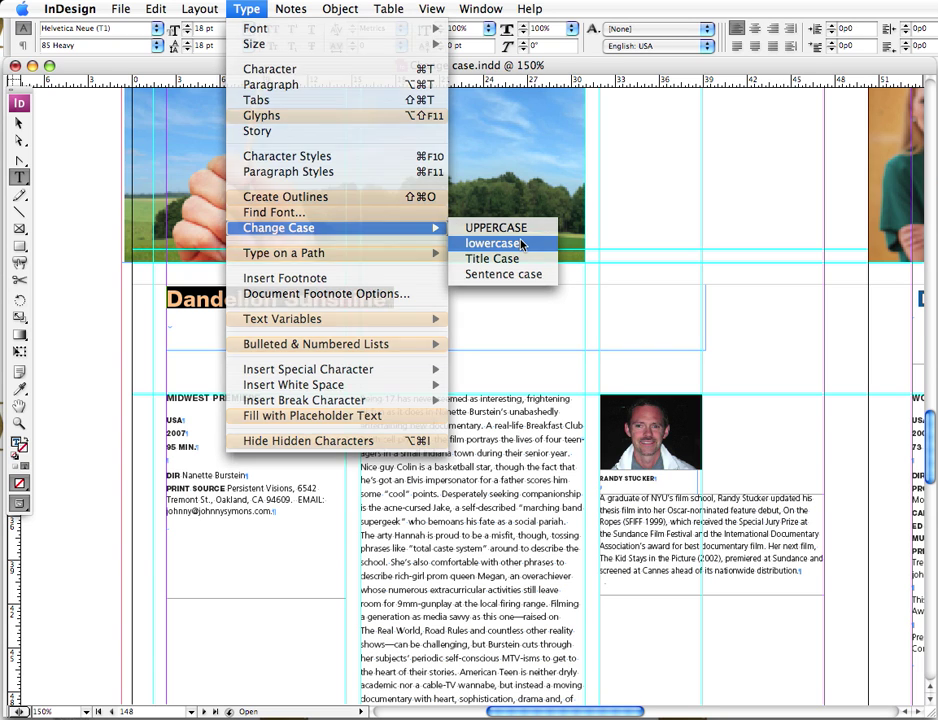
click(520, 244)
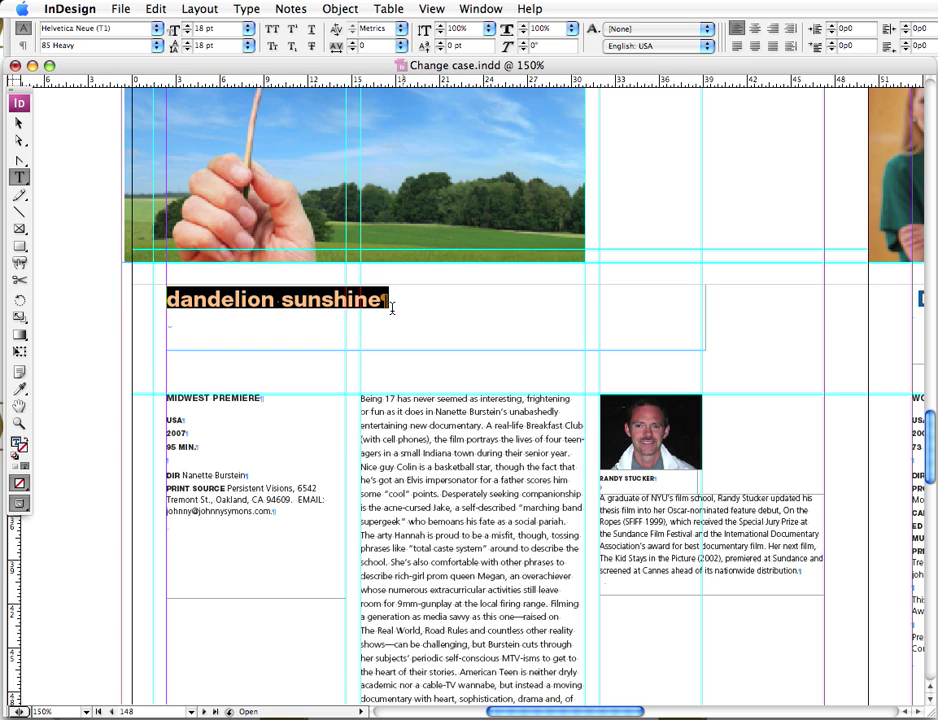
- Reselect the lowercase headline and set it in Sentence case to read 'Dandelion sunshine'
click(311, 306)
triple_click(311, 306)
click(245, 9)
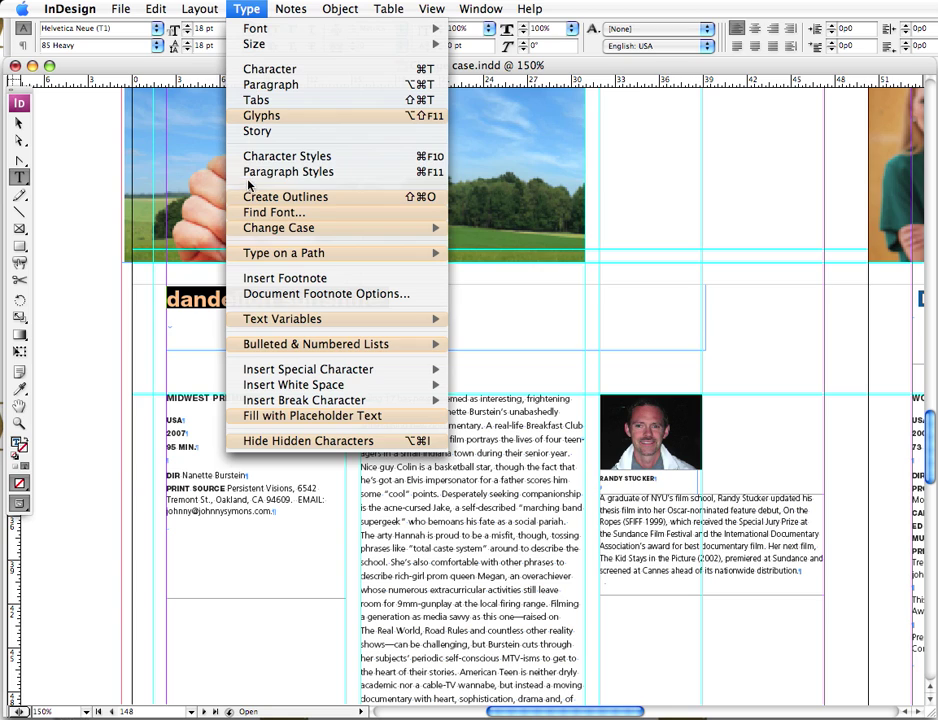
mouse_move(255, 228)
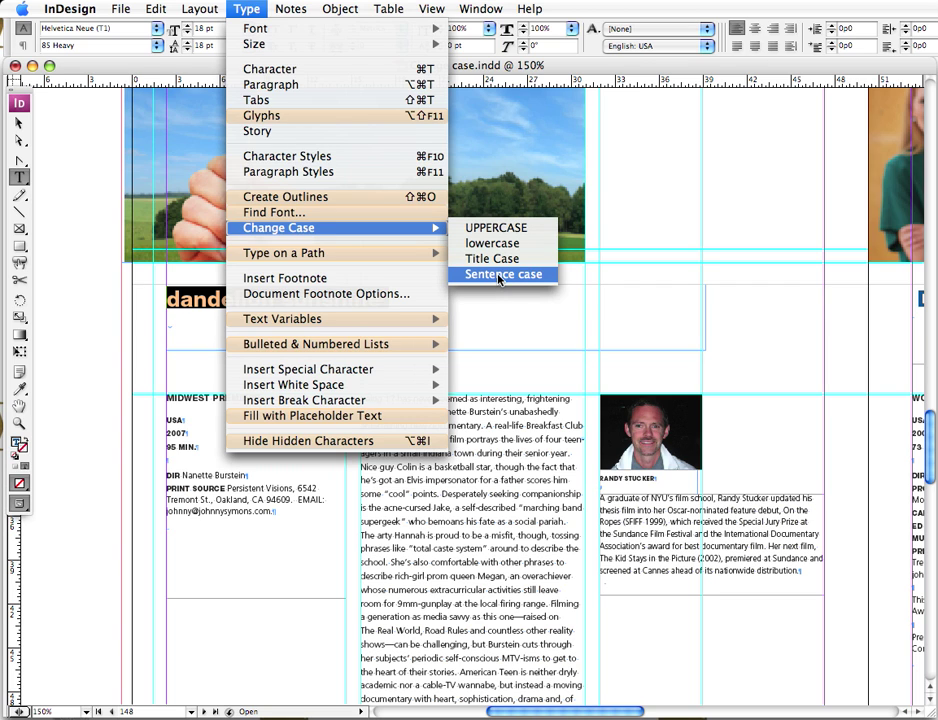
click(490, 274)
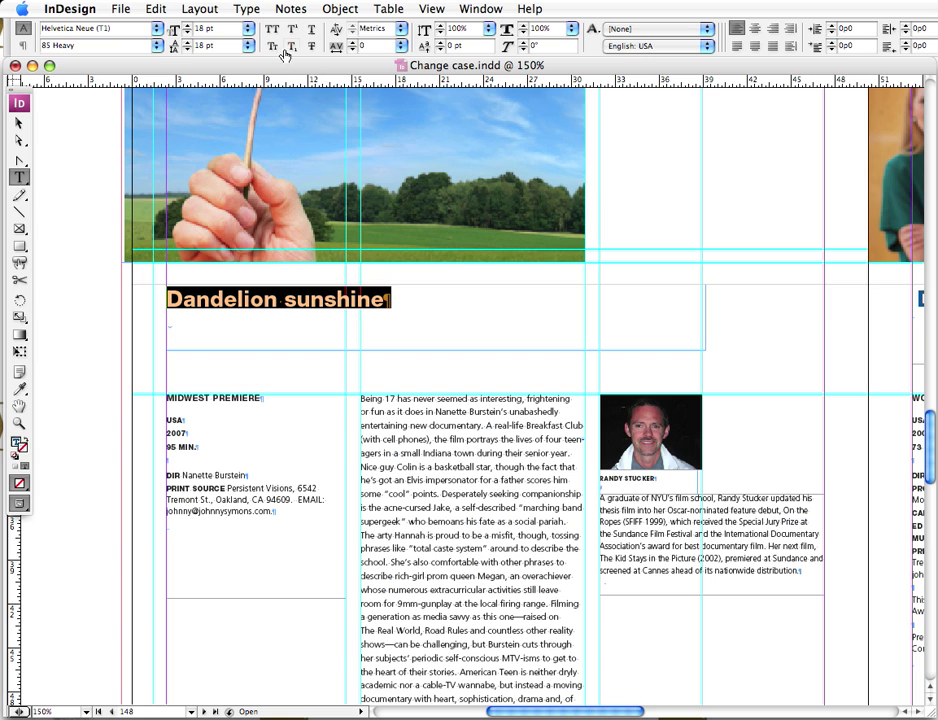
click(247, 9)
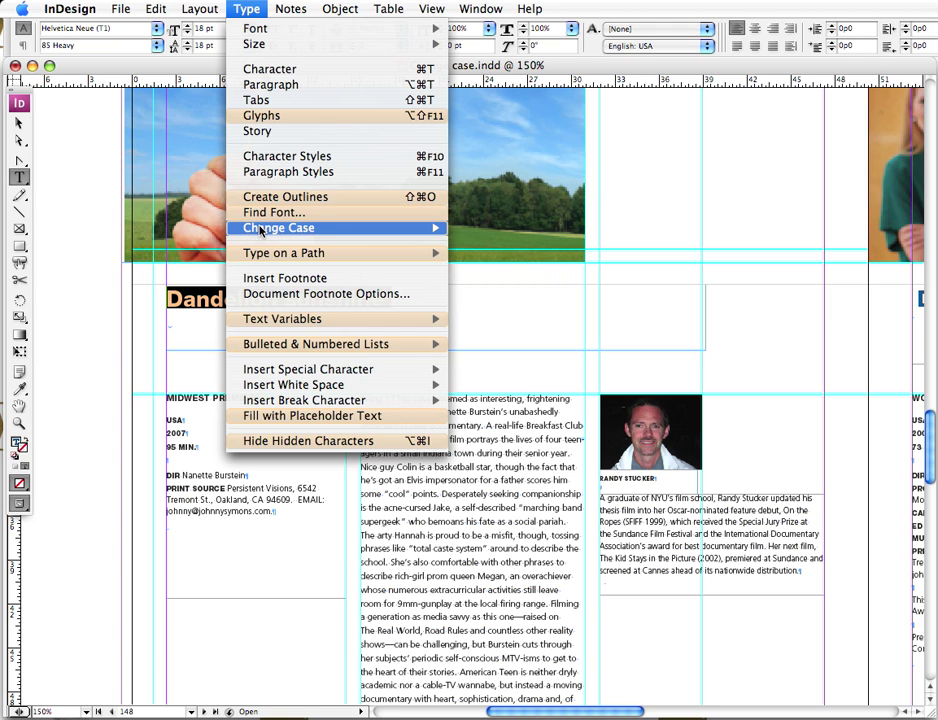
- Apply Title Case so the headline reads 'Dandelion Sunshine', then review the Change Case options
mouse_move(430, 228)
click(513, 262)
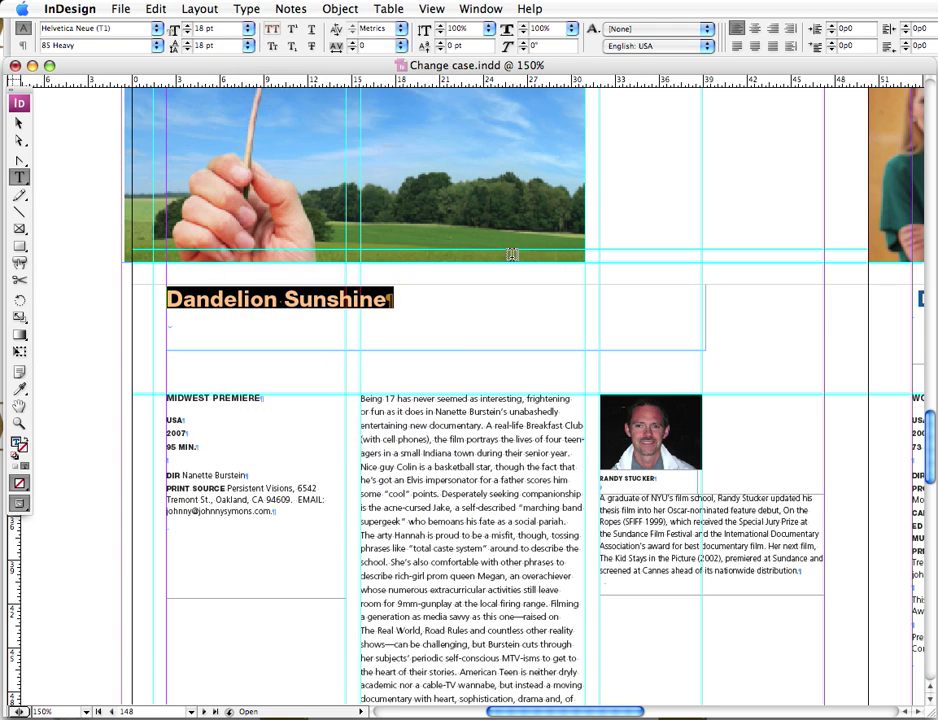
click(248, 9)
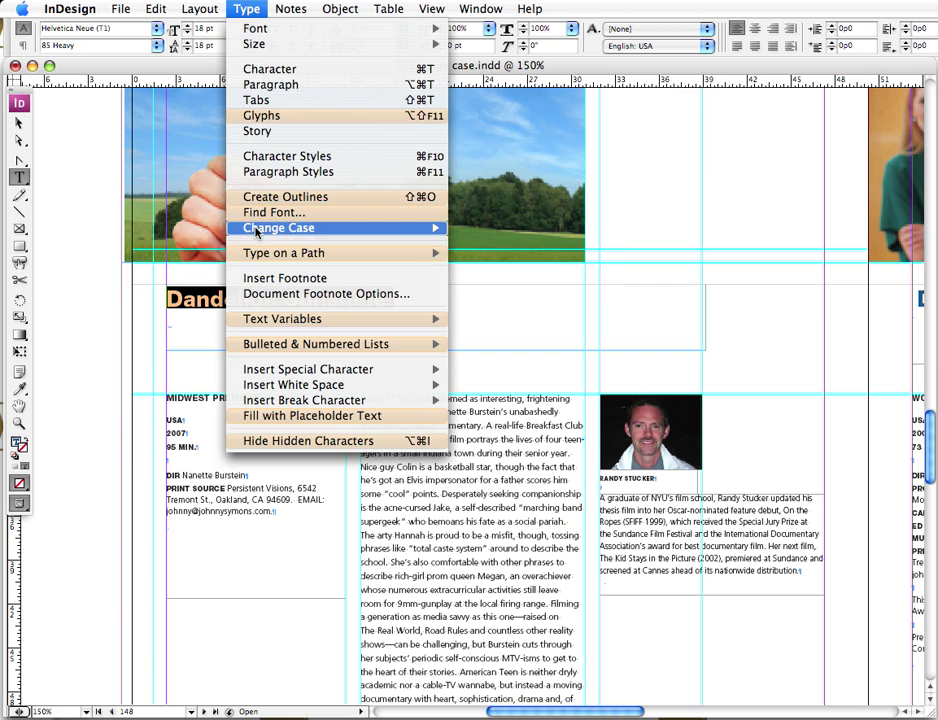
mouse_move(300, 228)
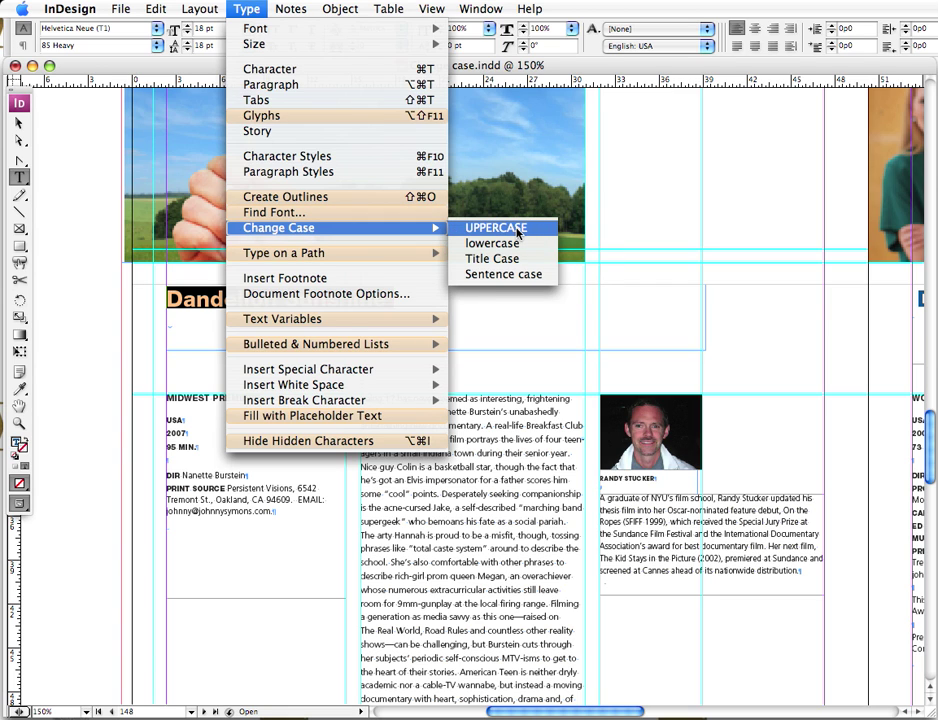
click(245, 8)
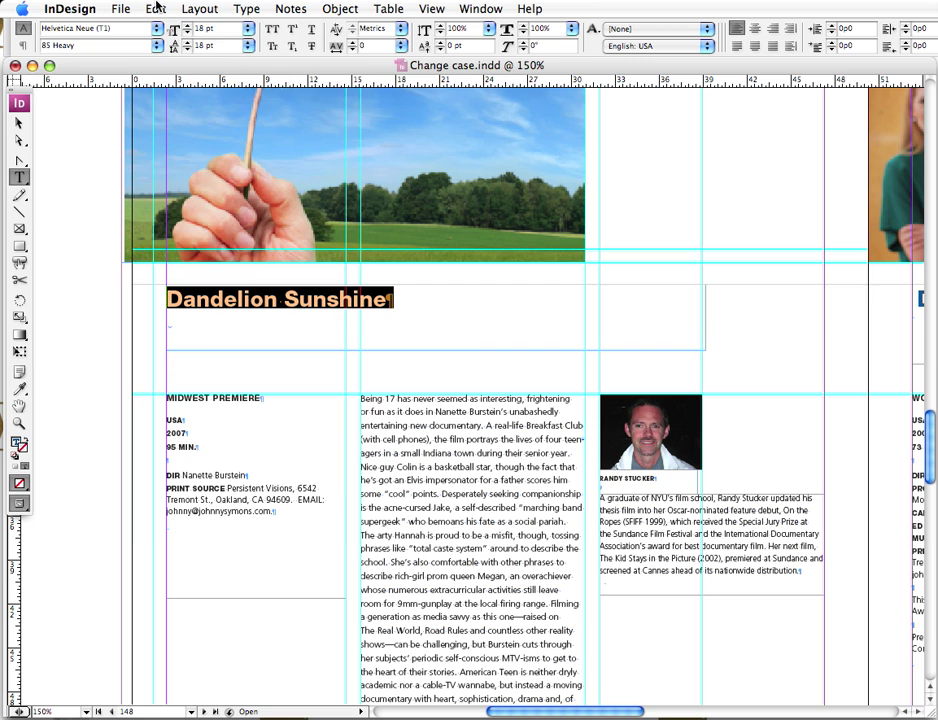
click(156, 8)
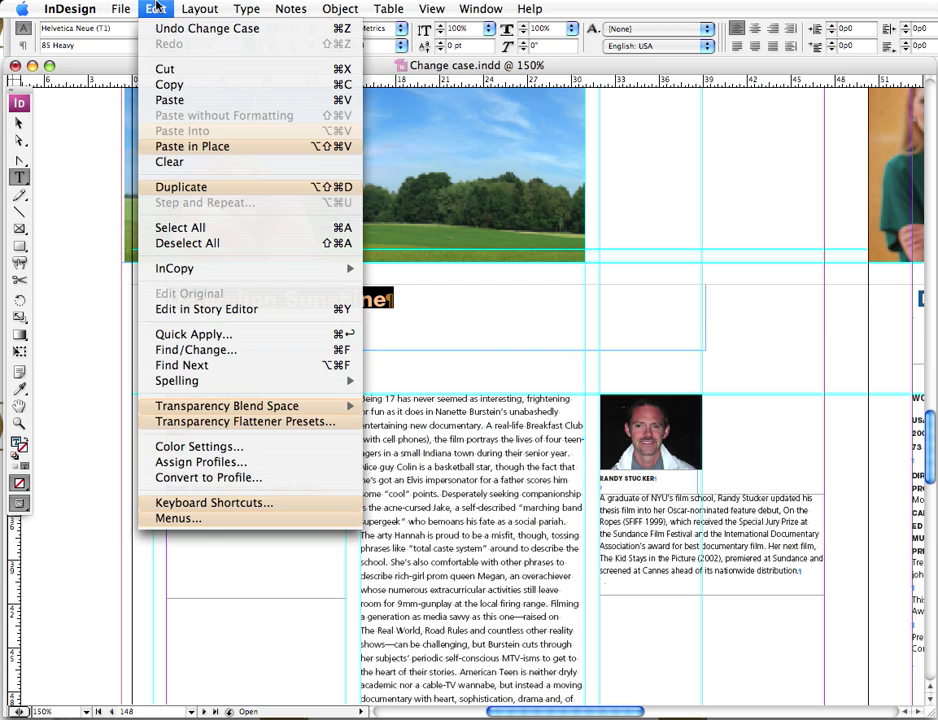
click(187, 505)
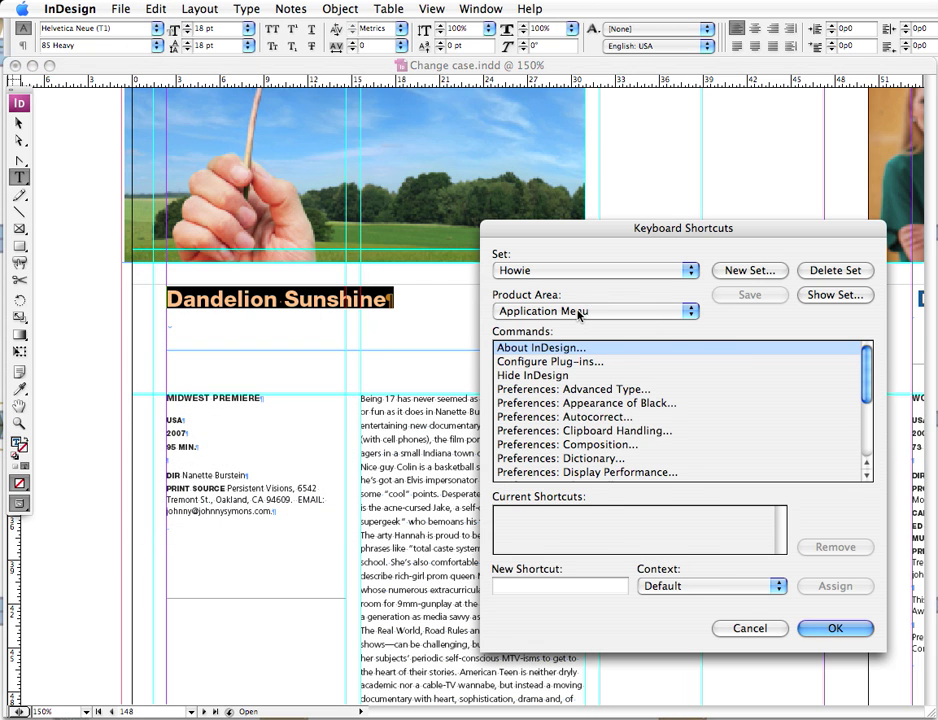
click(588, 311)
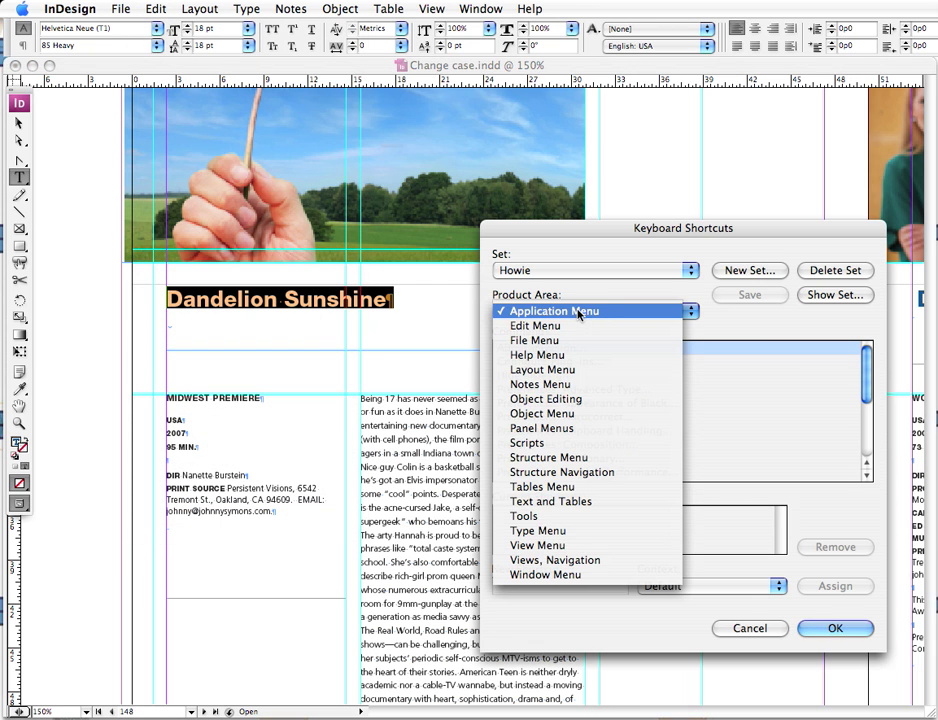
click(559, 538)
click(534, 420)
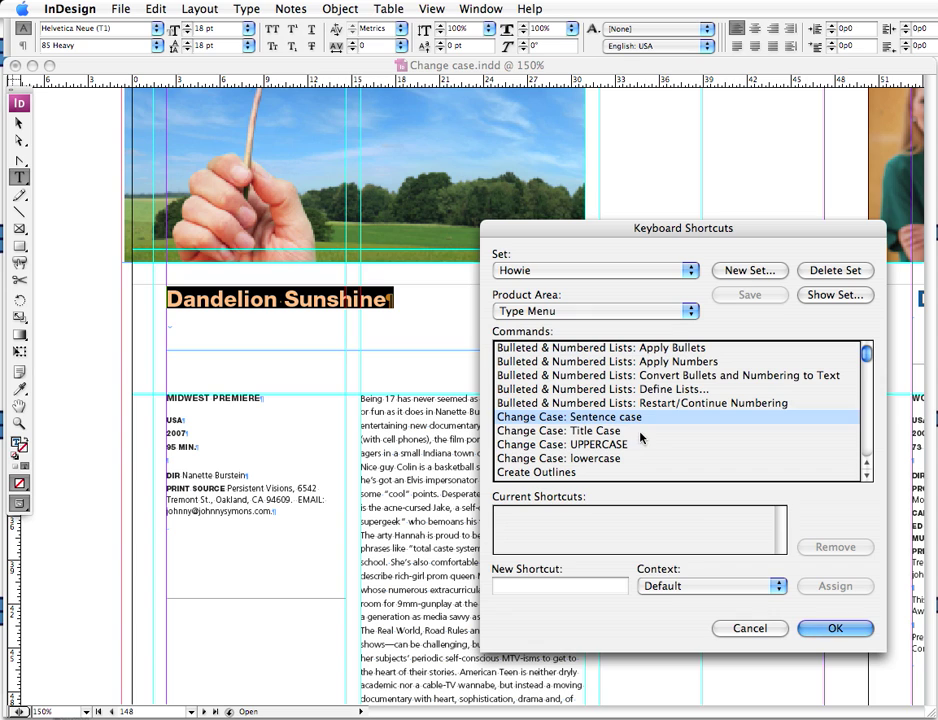
click(636, 432)
click(640, 440)
key(Down)
key(Up)
key(Up)
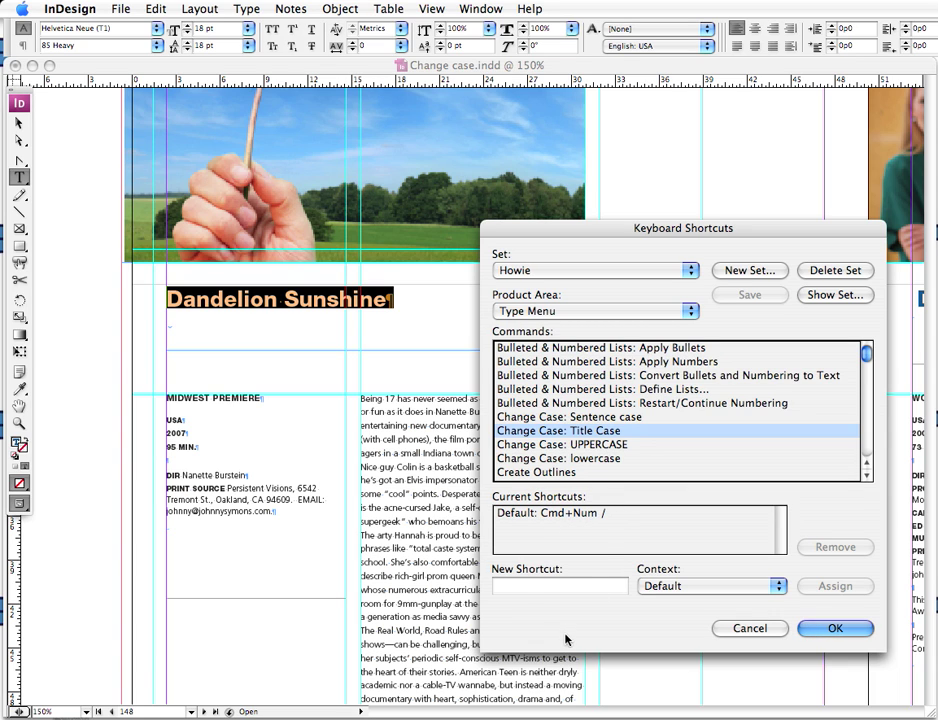
click(505, 588)
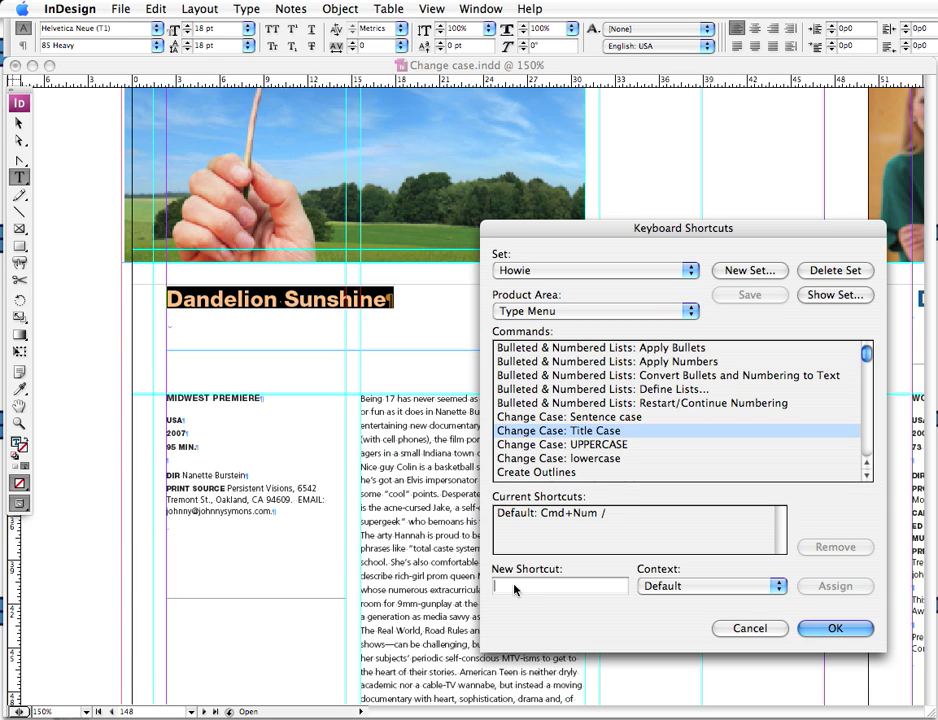
click(760, 630)
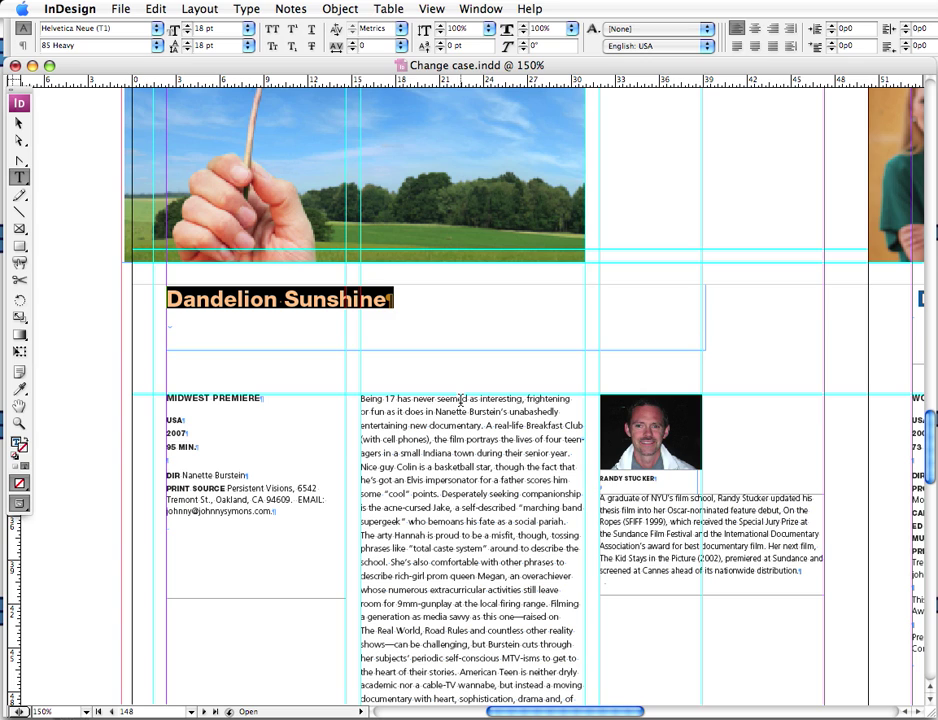
super+click(461, 404)
- Use Quick Apply with 'upperc' to apply UPPERCASE, making the headline read DANDELION SUNSHINE
key(super+Return)
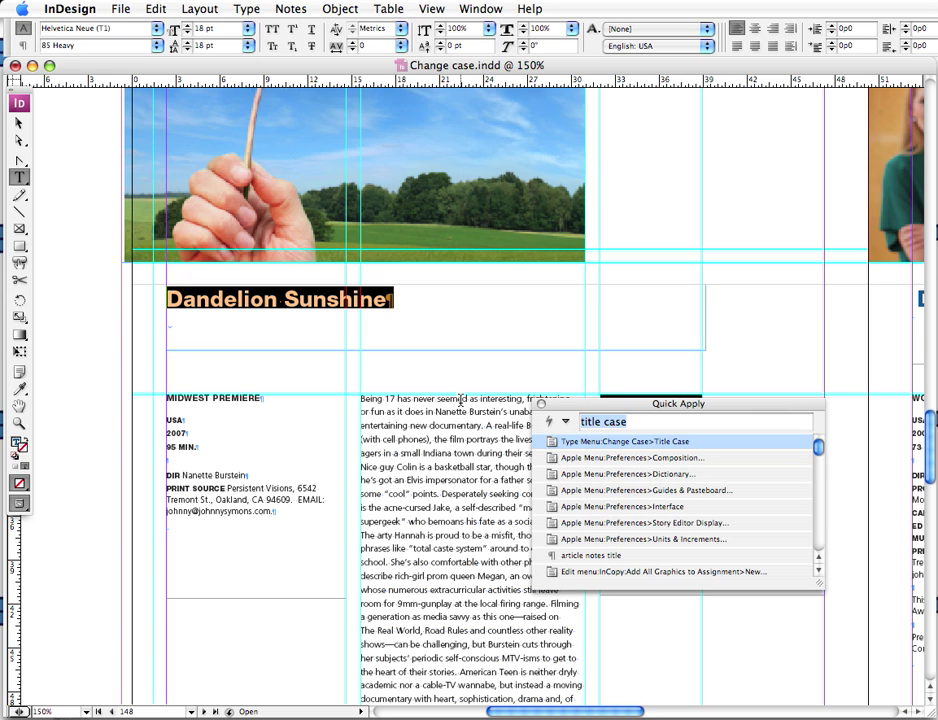
text(upper)
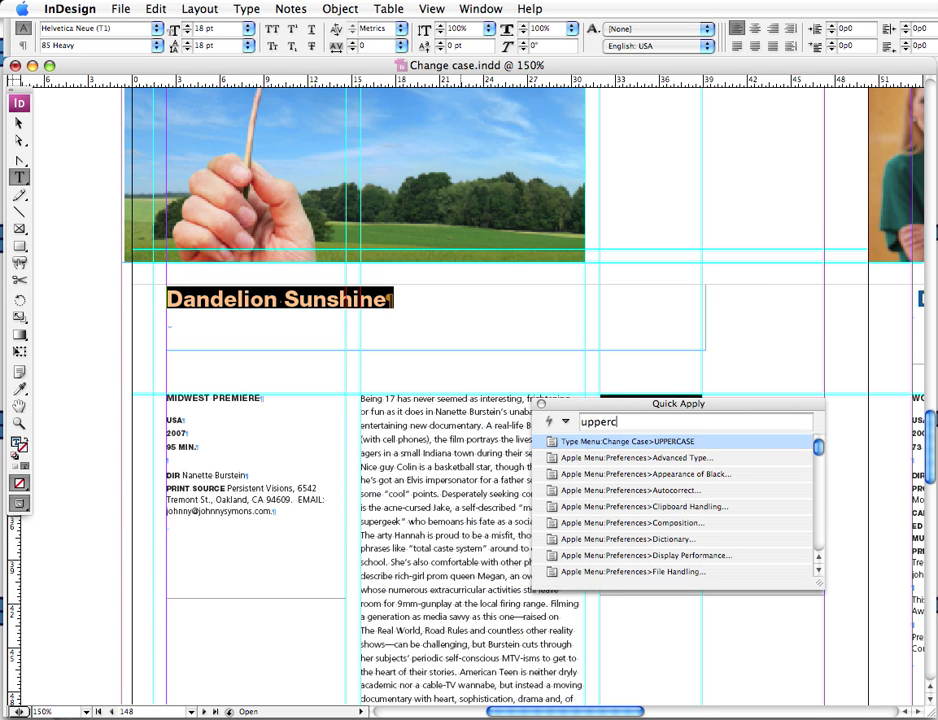
text(c)
key(Return)
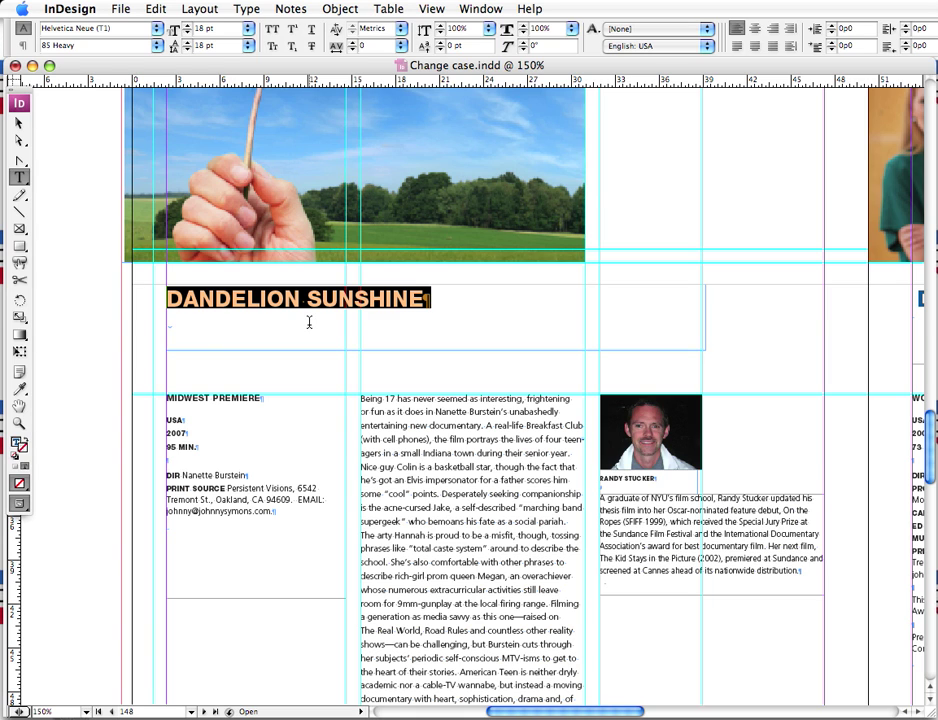
- Use Quick Apply with 'title cas' to apply Title Case, making the headline read 'Dandelion Sunshine'
key(super)
key(super+Return)
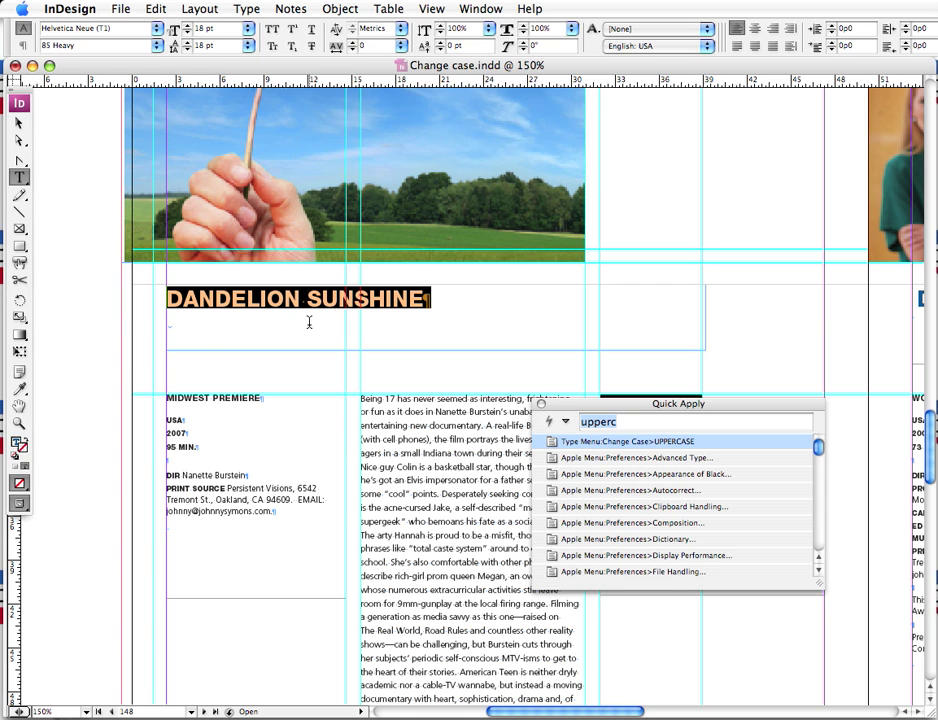
text(title)
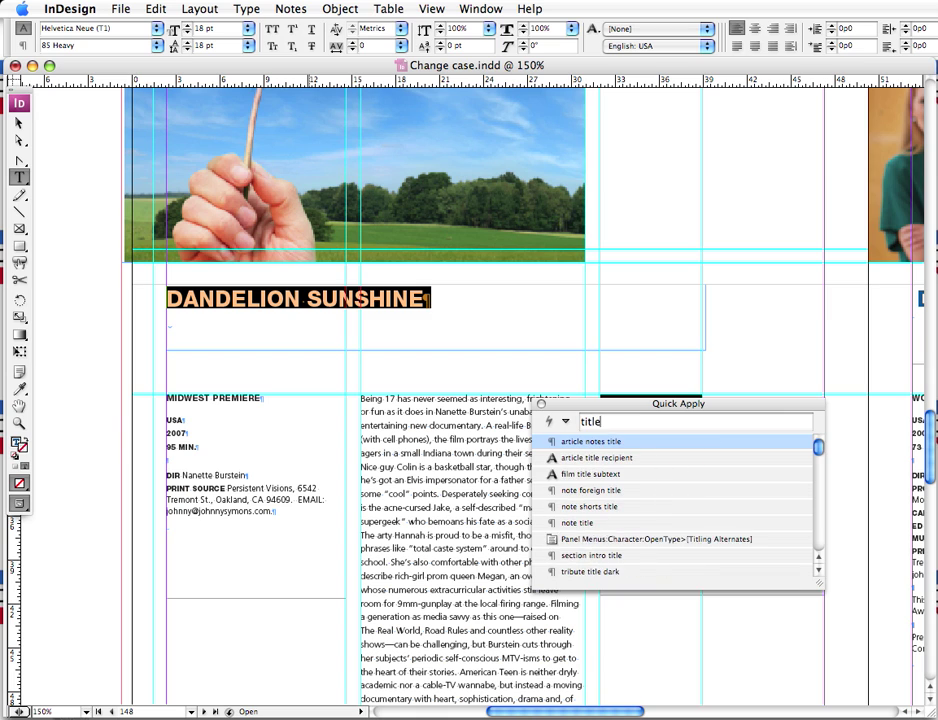
text( cas)
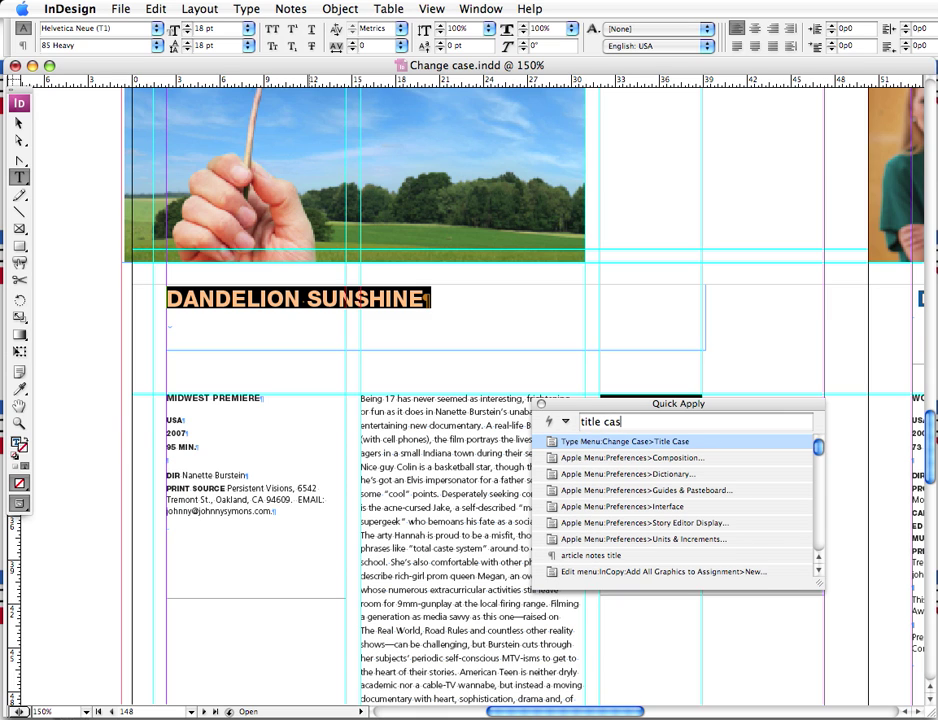
key(Return)
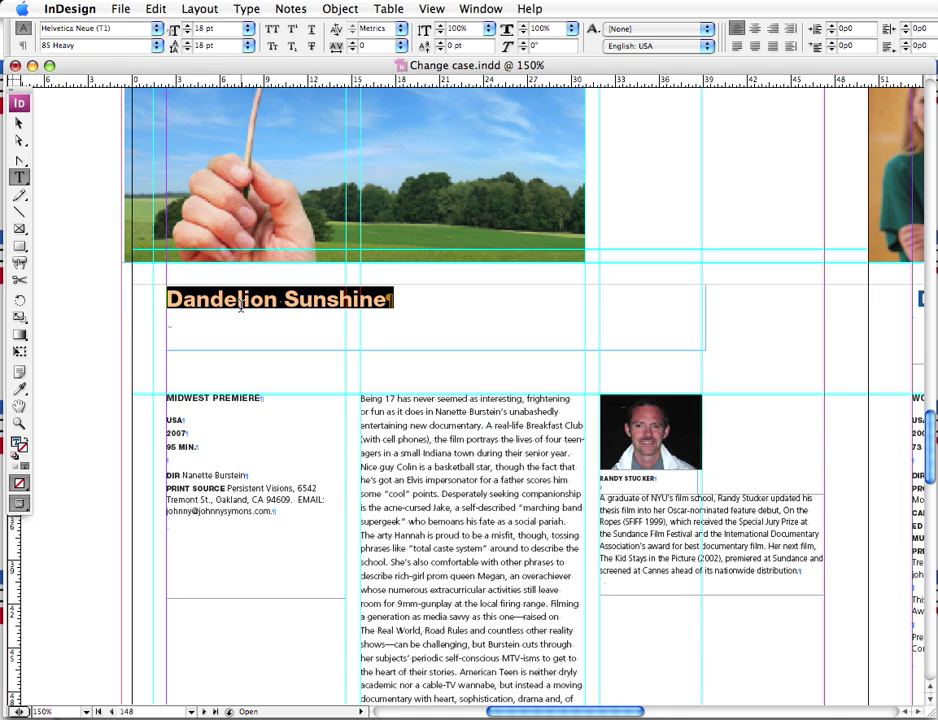